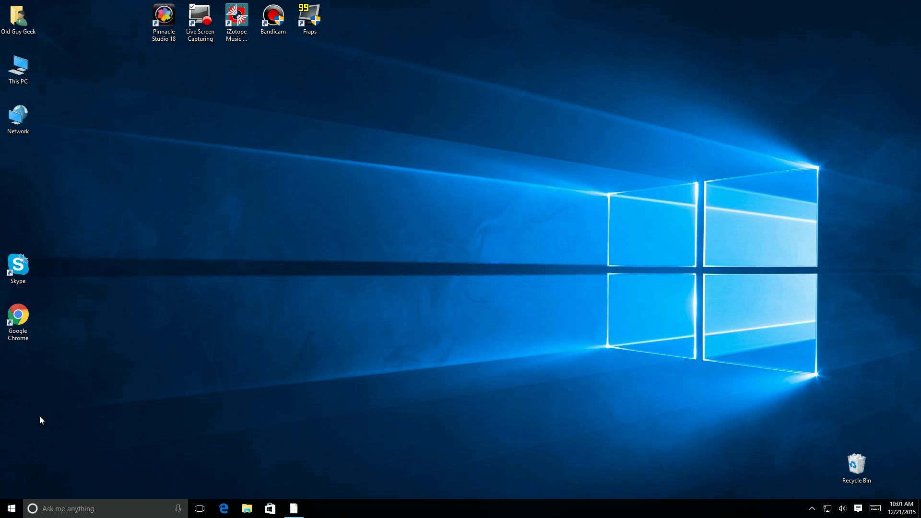
Open Settings and go to Accounts > Family & other users
left_click(12, 506)
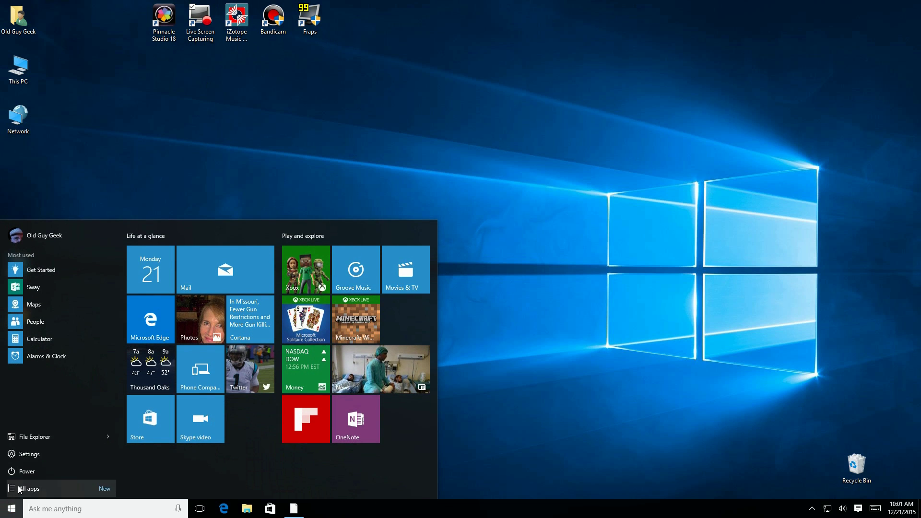
left_click(29, 455)
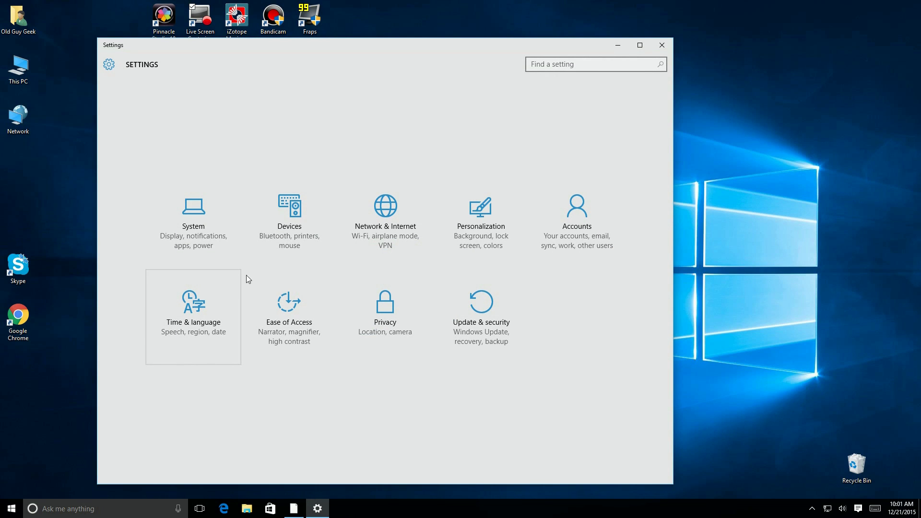
left_click(578, 206)
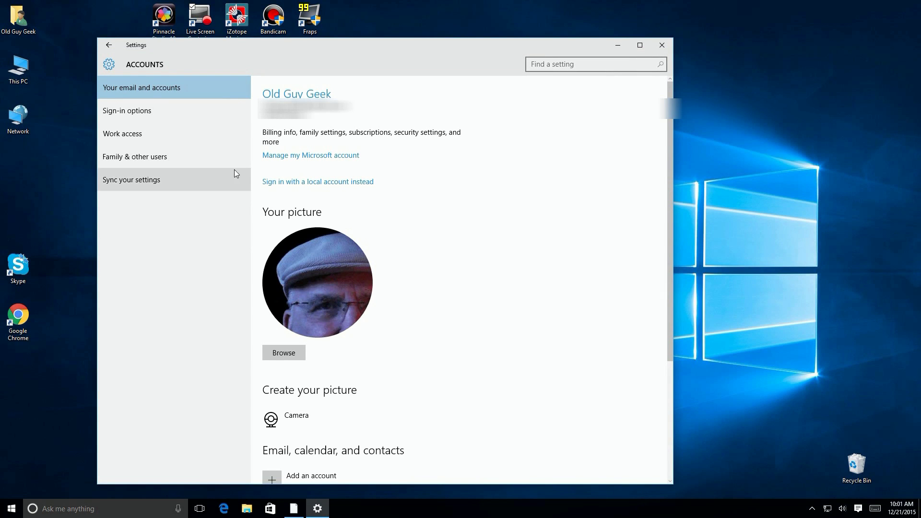
left_click(167, 162)
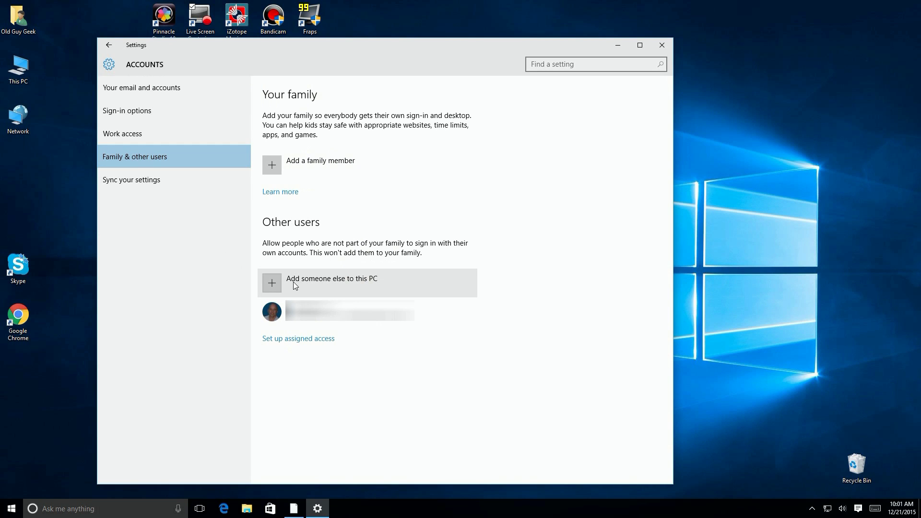
Start adding a family member, choose Add a child, and enter the child's email address
left_click(271, 162)
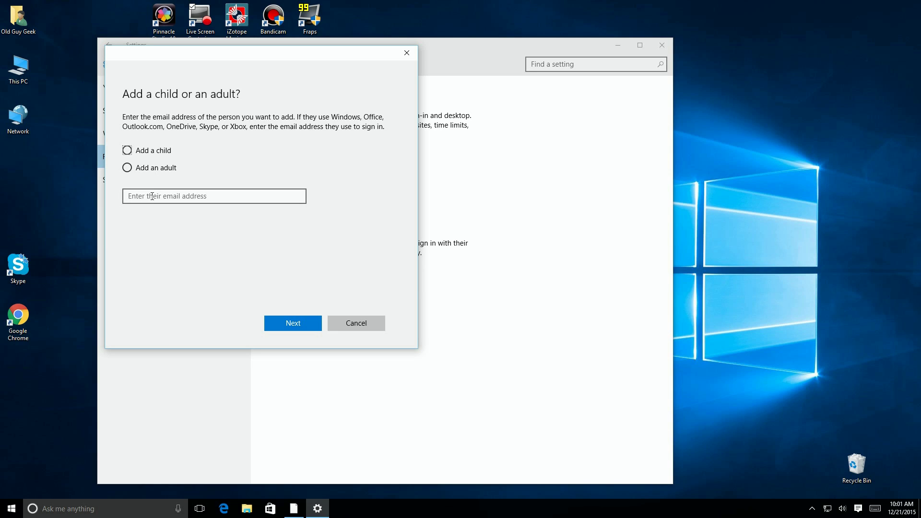
left_click(147, 171)
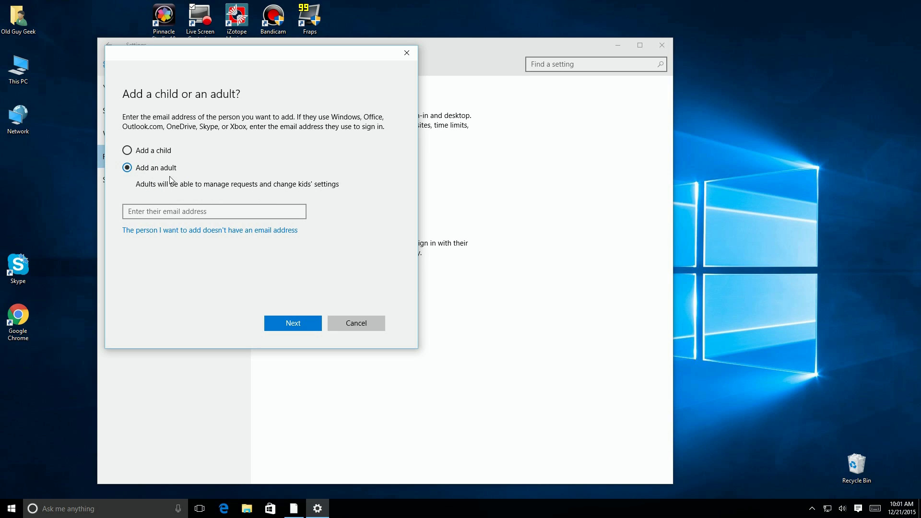
left_click(127, 150)
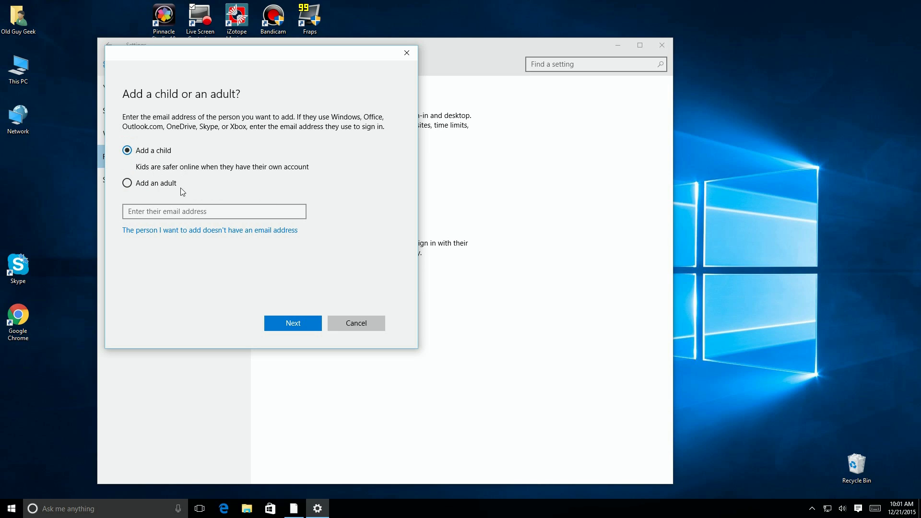
left_click(156, 212)
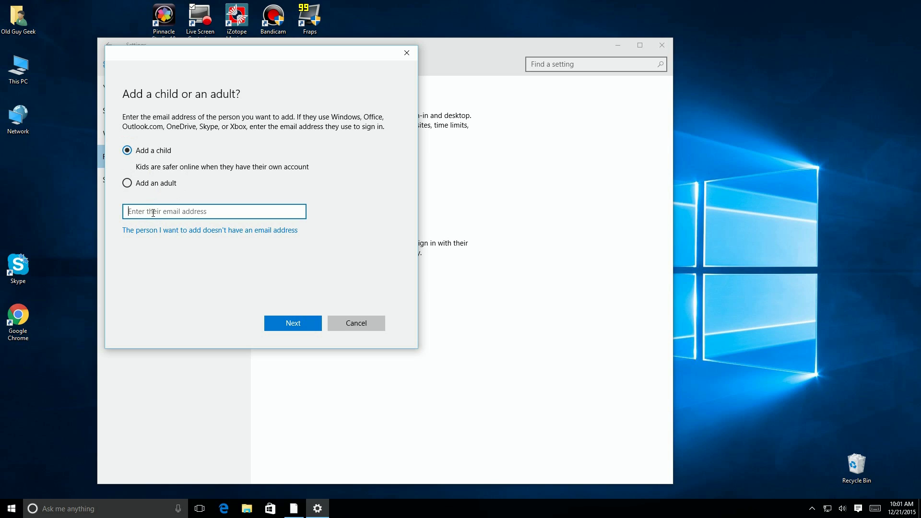
type("...")
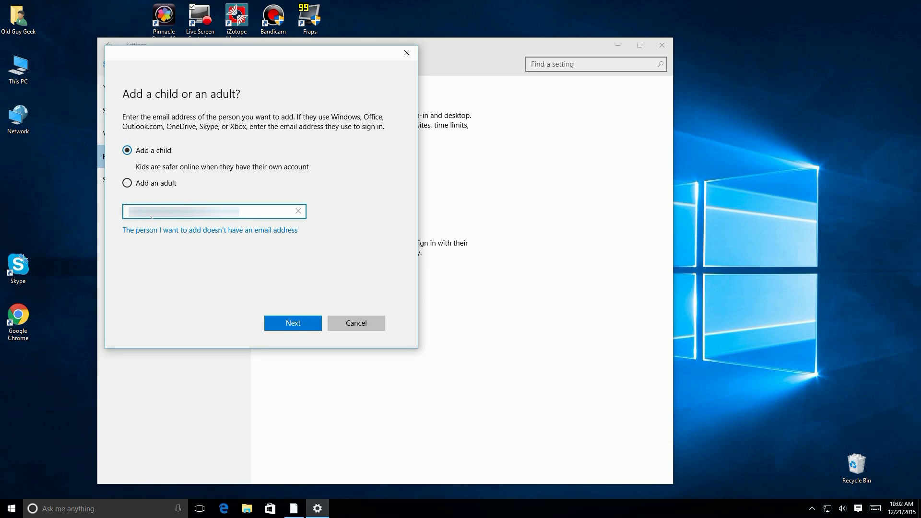
Back out of creating a new account, reselect Add a child, and paste the child's email address
left_click(147, 231)
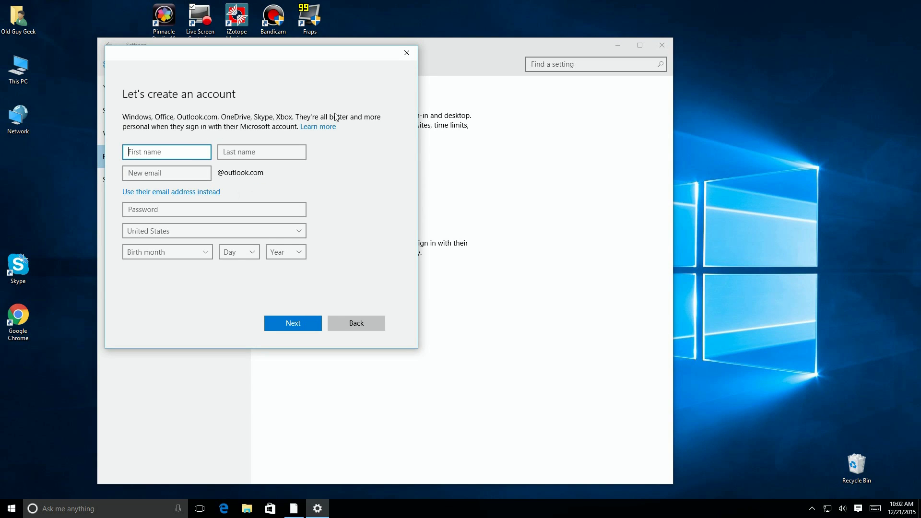
left_click(172, 149)
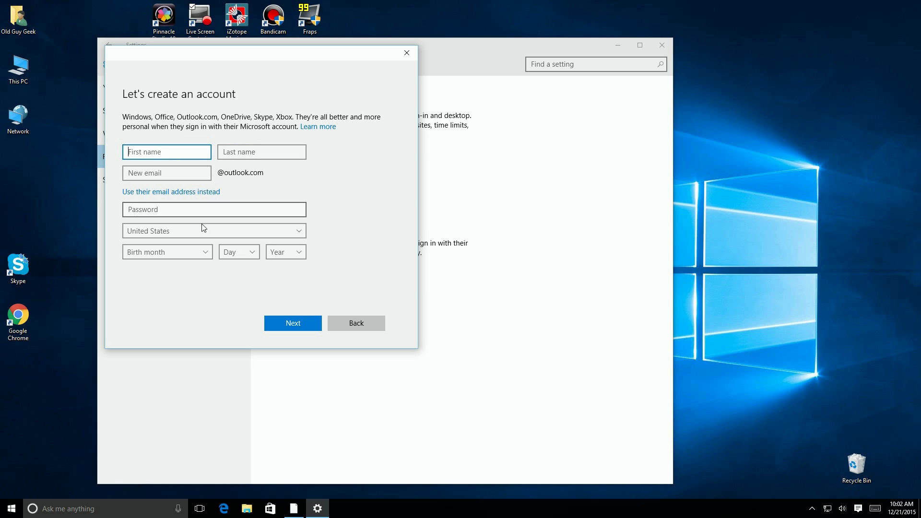
left_click(350, 323)
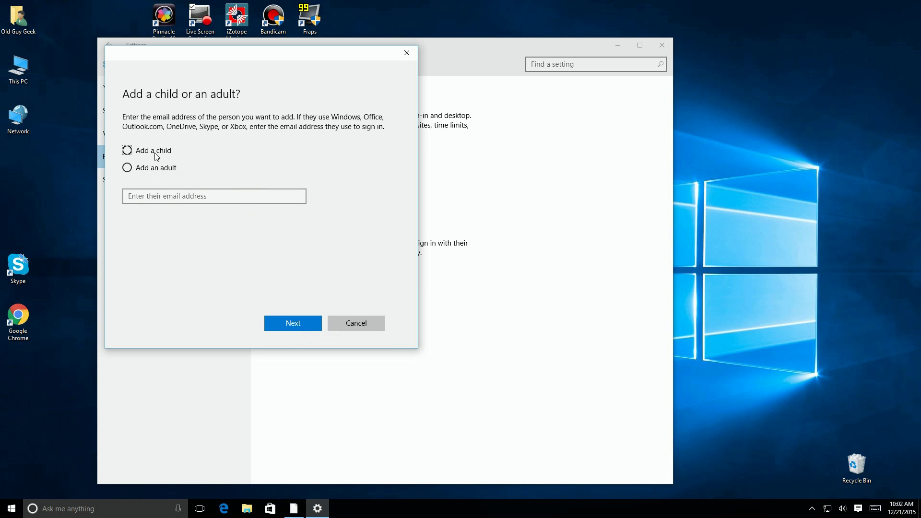
left_click(156, 156)
left_click(150, 211)
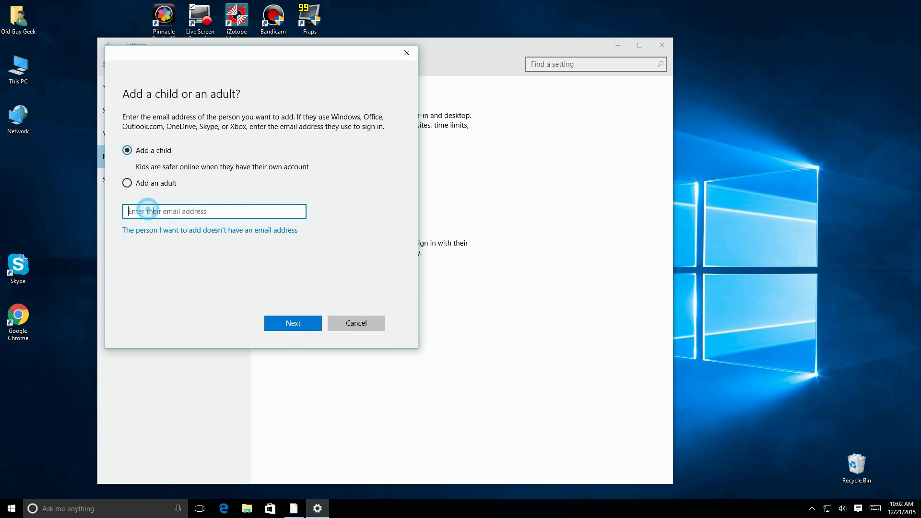
key("ctrl+v")
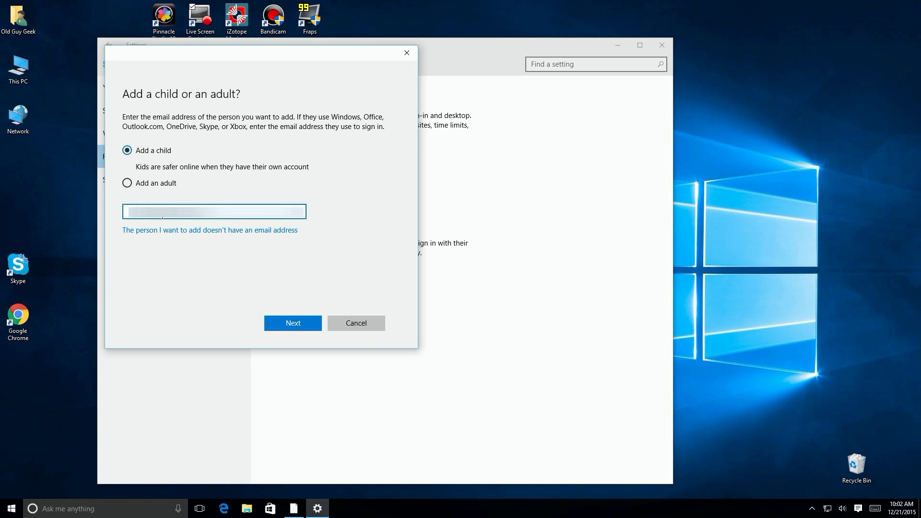
Confirm adding the child and close the Invitation sent notice
left_click(294, 320)
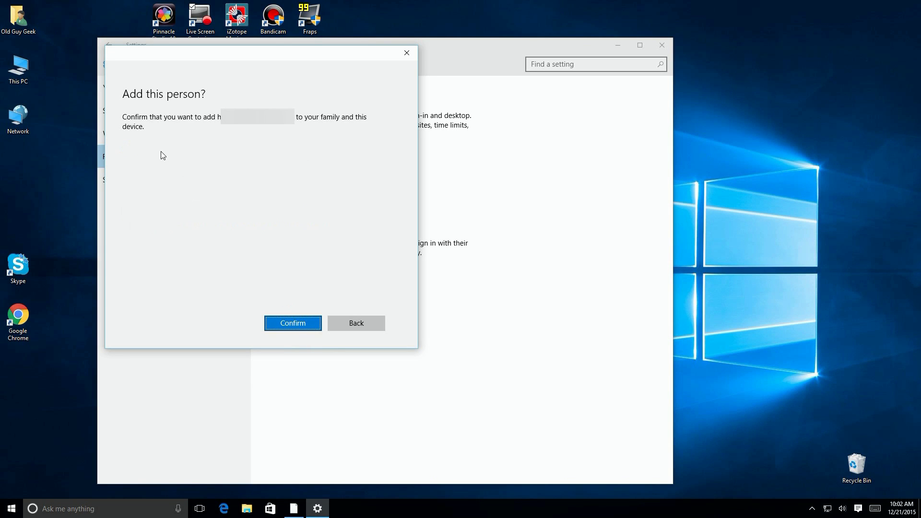
left_click(292, 324)
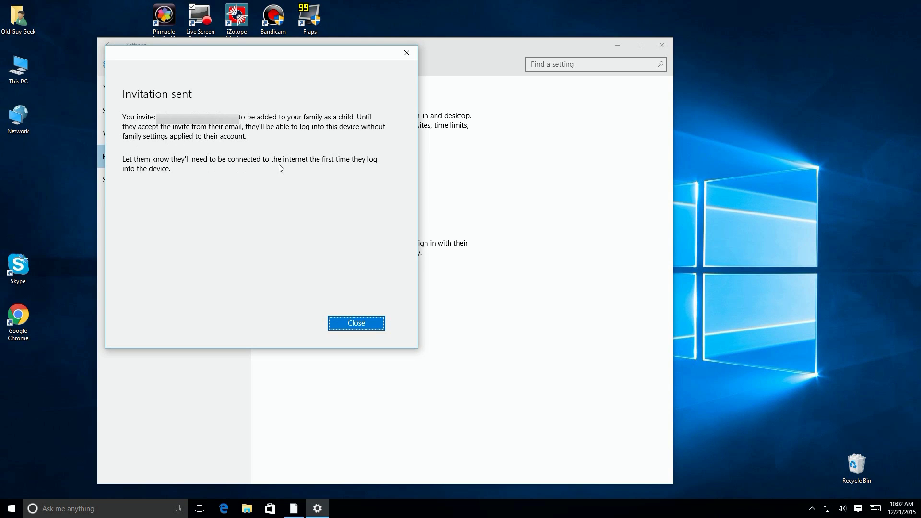
left_click(350, 325)
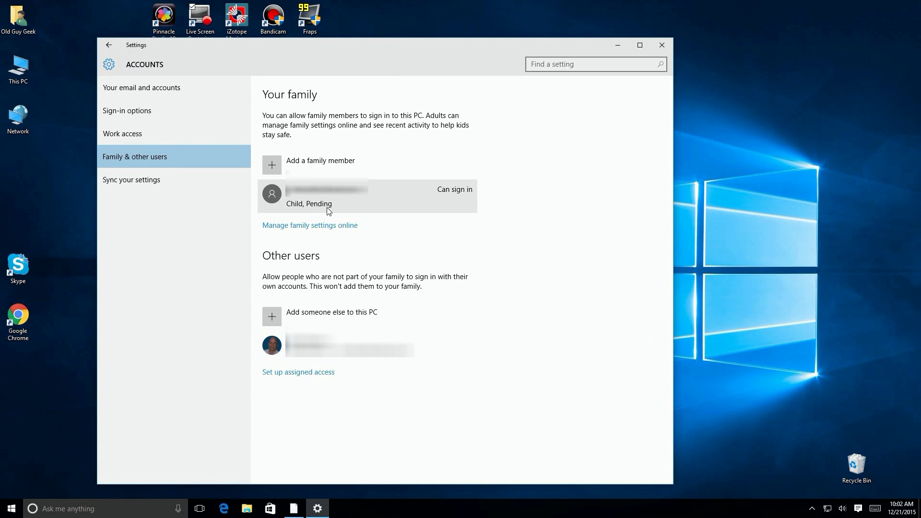
In Edge, sign in to the child's Outlook.com inbox and open the Microsoft Family invitation email
left_click(224, 508)
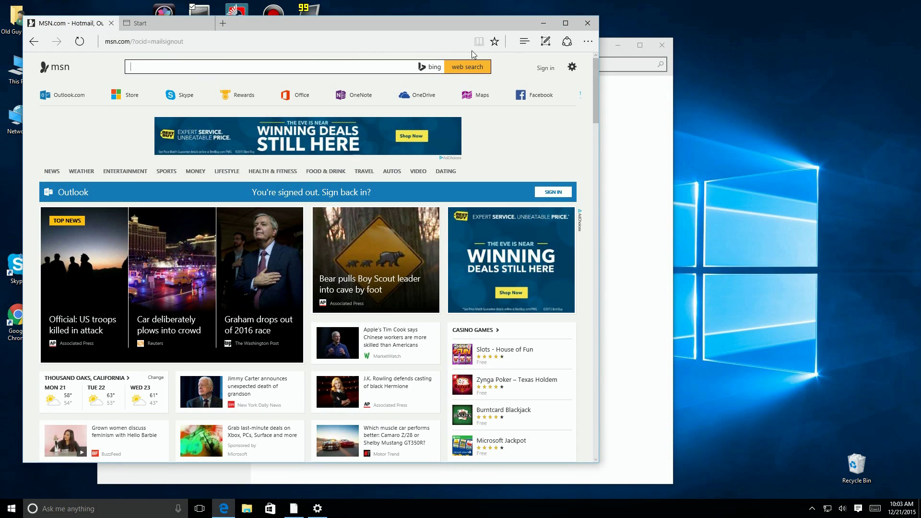
left_click(546, 67)
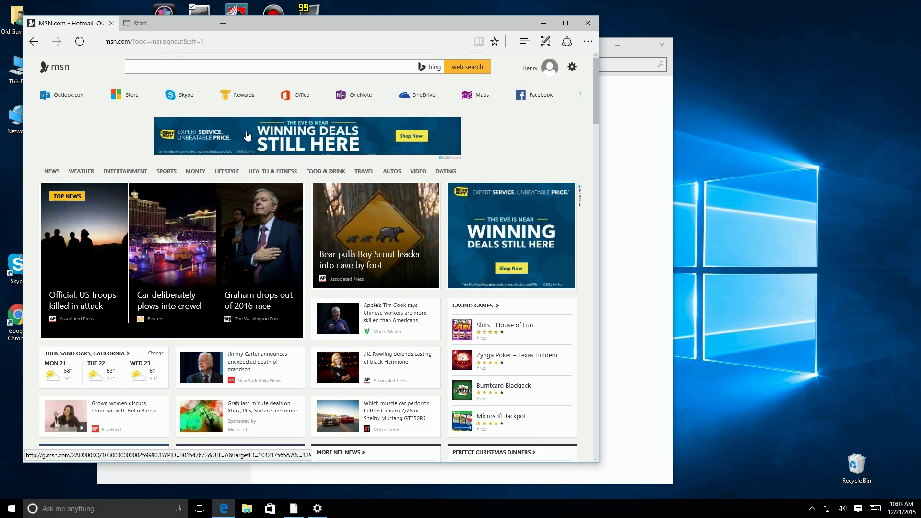
left_click(67, 97)
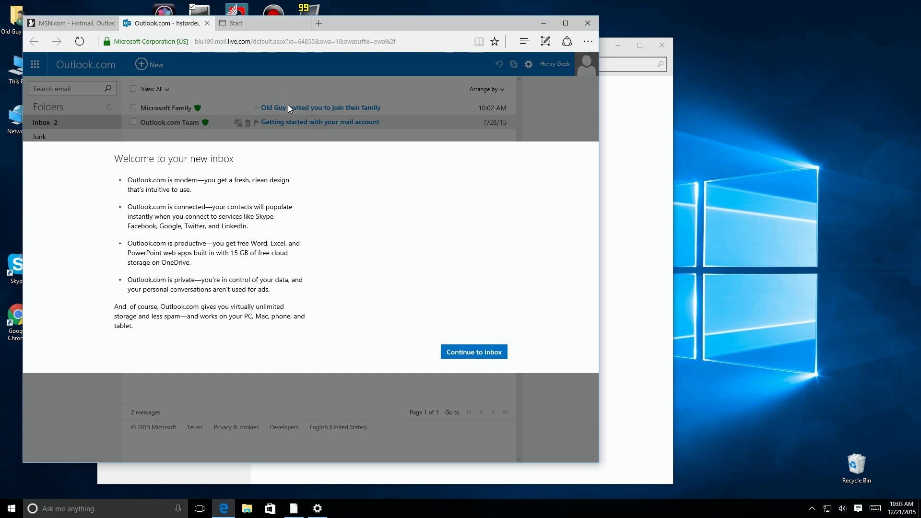
left_click(460, 353)
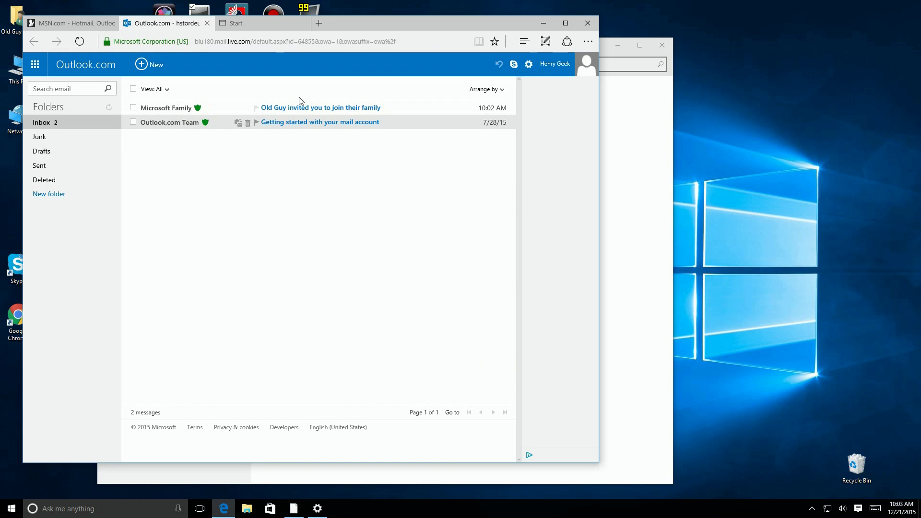
left_click(306, 107)
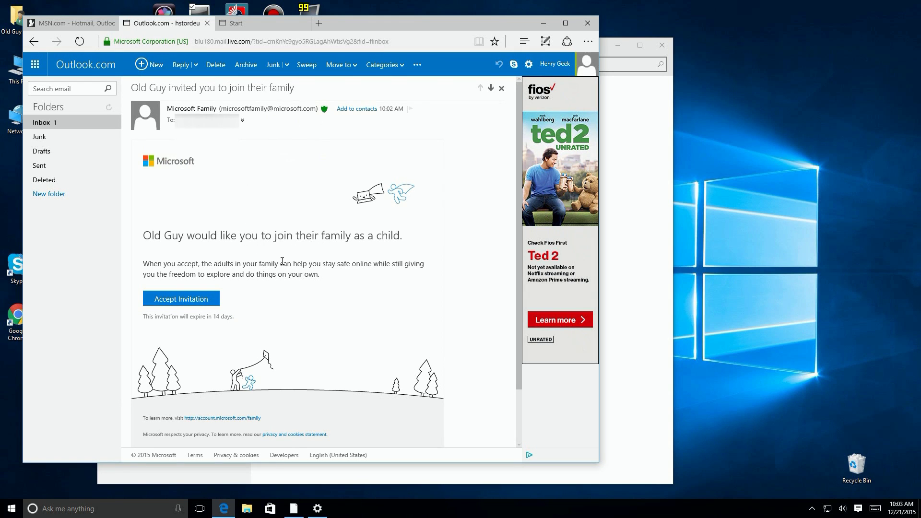
Accept the family invitation and highlight the bullet about giving kids money
left_click(188, 303)
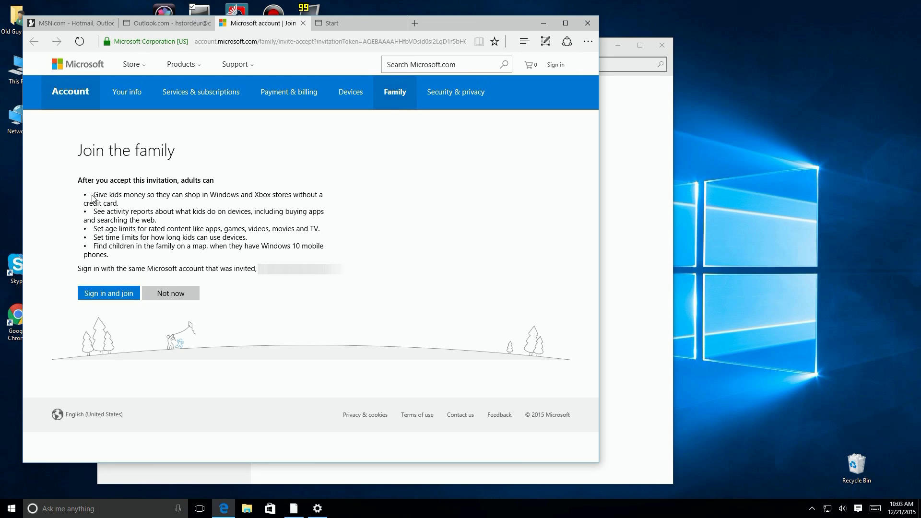
left_click_drag(93, 196, 161, 203)
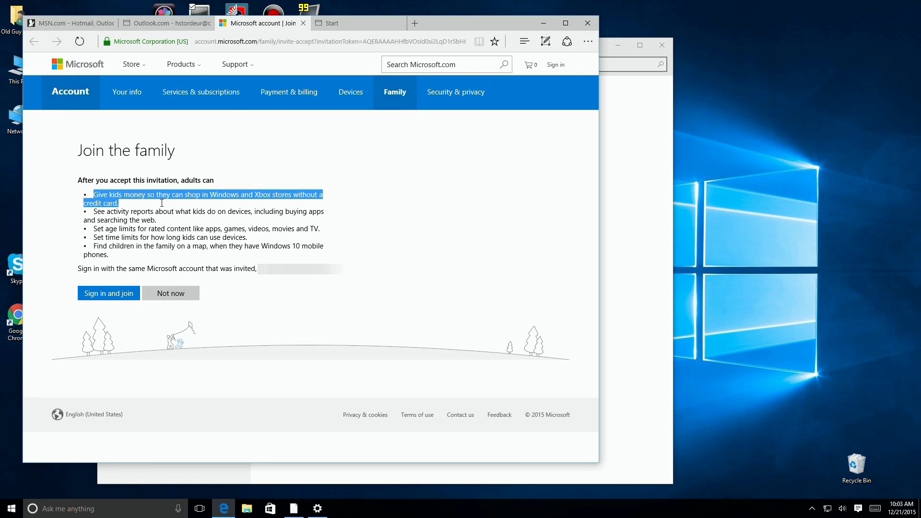
left_click(99, 211)
Highlight the activity report, age limit, time limit, map and sign-in lines on Join the family
left_click_drag(96, 211, 167, 220)
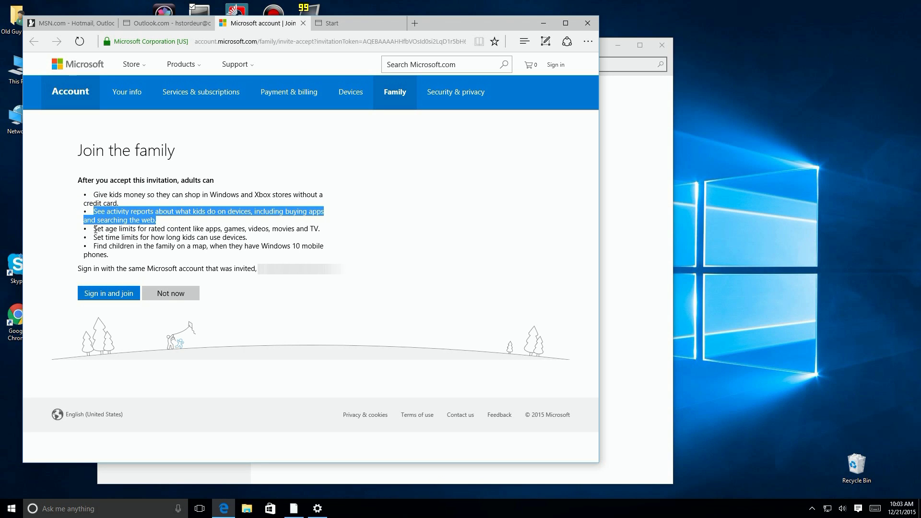
left_click_drag(94, 229, 322, 230)
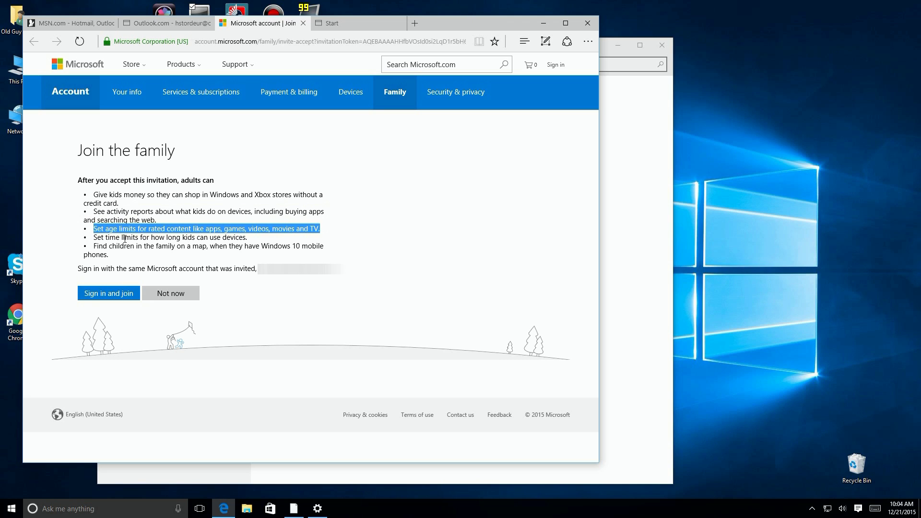
left_click_drag(96, 238, 245, 238)
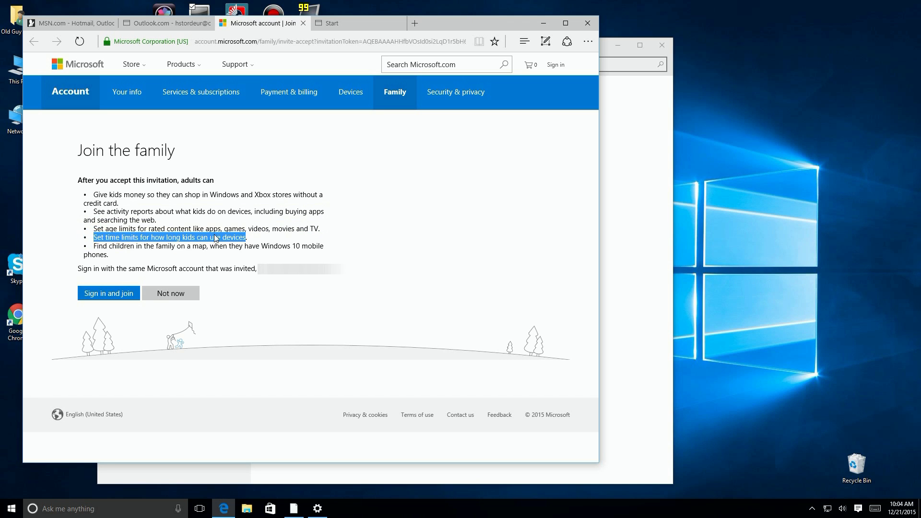
left_click(98, 247)
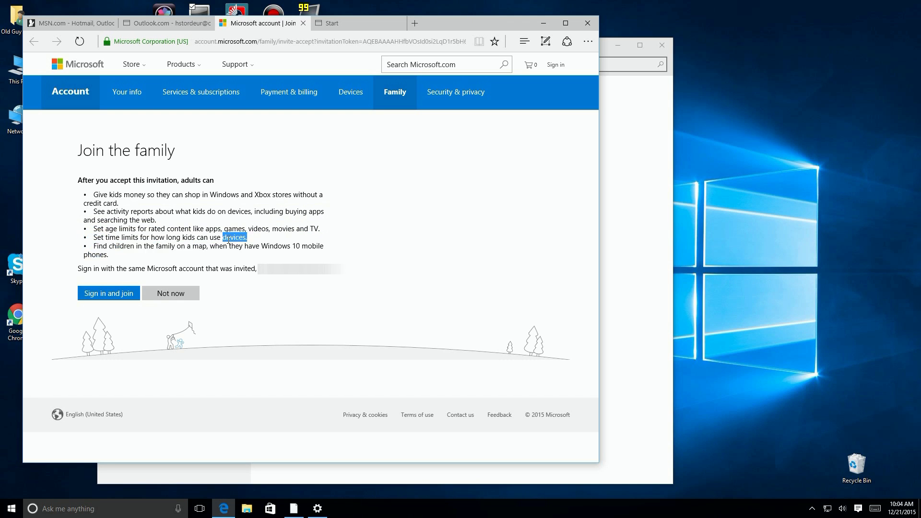
left_click_drag(94, 247, 261, 257)
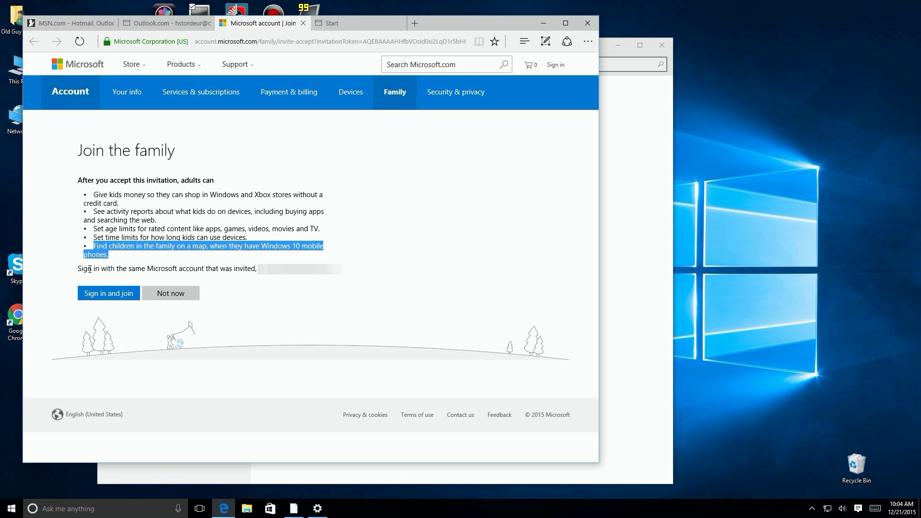
left_click_drag(82, 269, 294, 264)
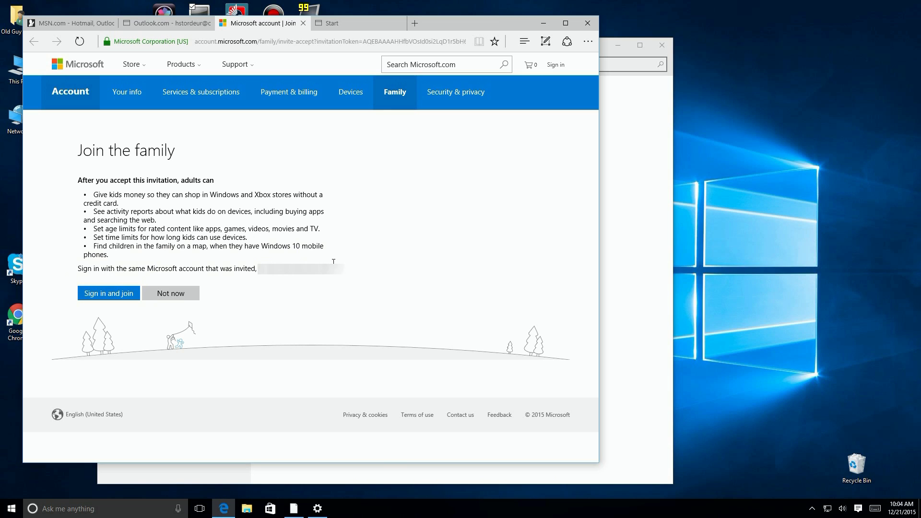
triple_click(334, 262)
Return to Accounts > Family & other users, where the child now shows Can sign in
left_click(222, 273)
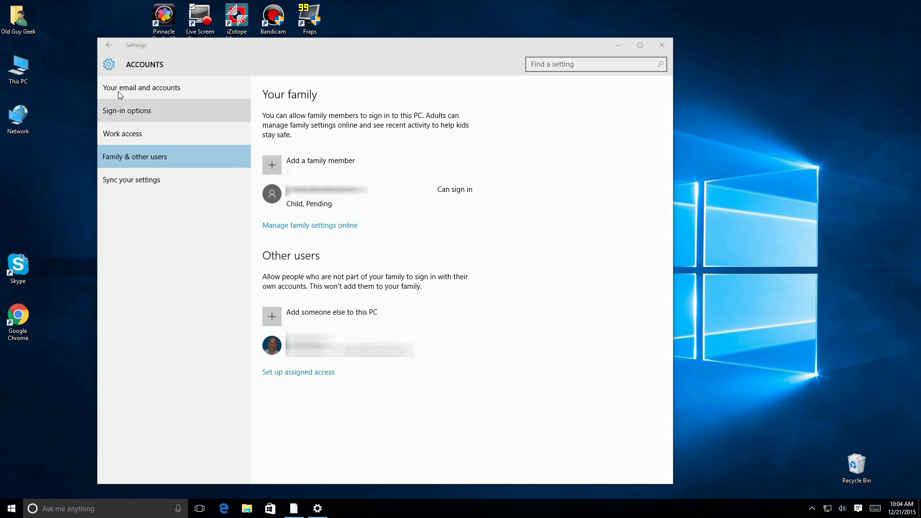
left_click(109, 47)
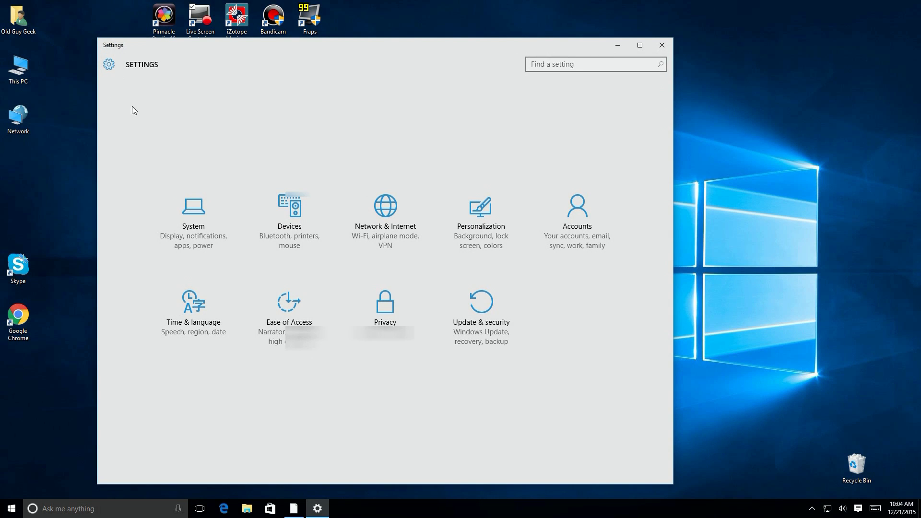
left_click(593, 222)
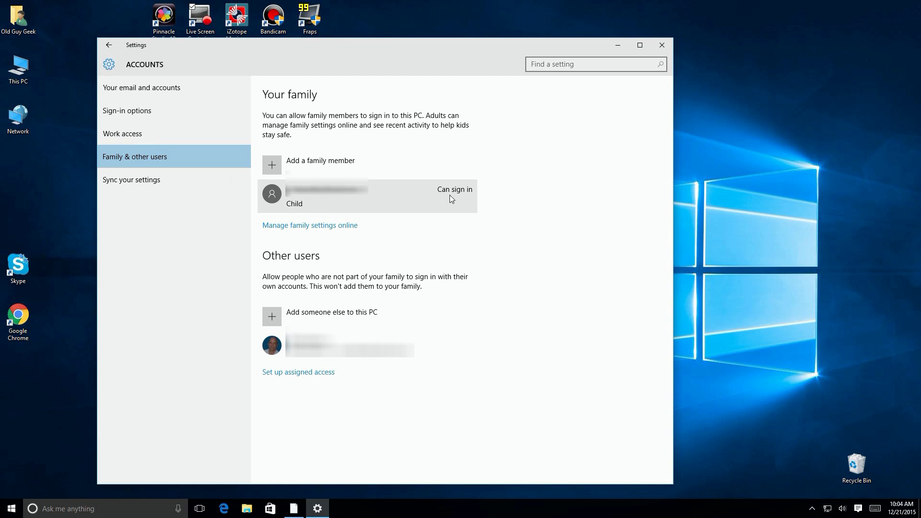
left_click(449, 194)
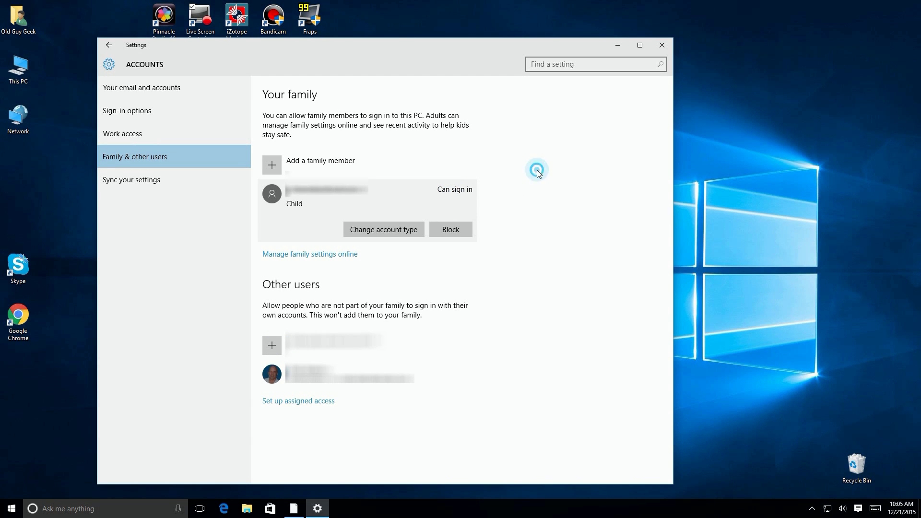
left_click(109, 45)
left_click(593, 214)
left_click(186, 158)
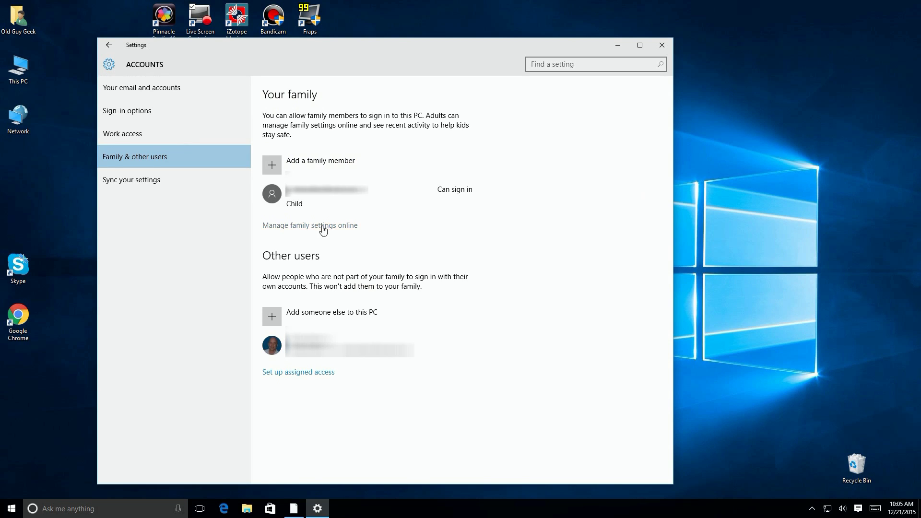
Manage family settings online and open the child's Apps, games & media settings
left_click(271, 226)
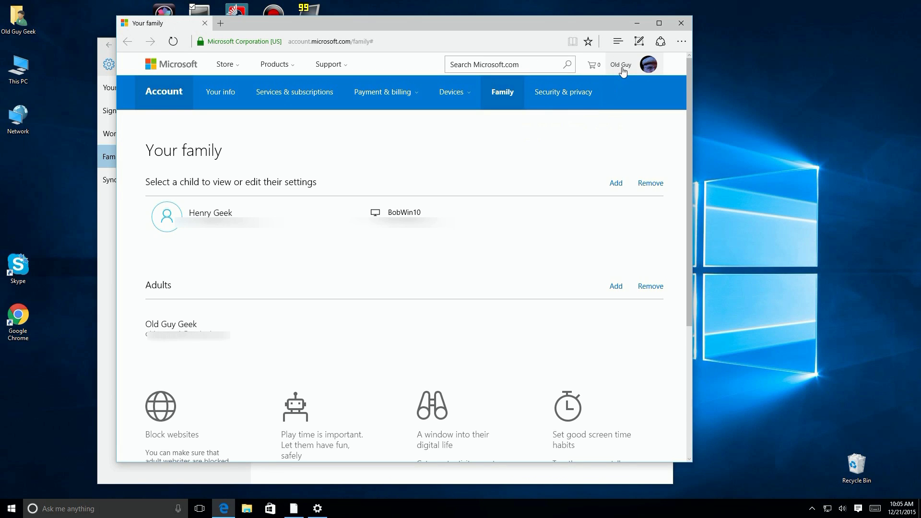
left_click(219, 231)
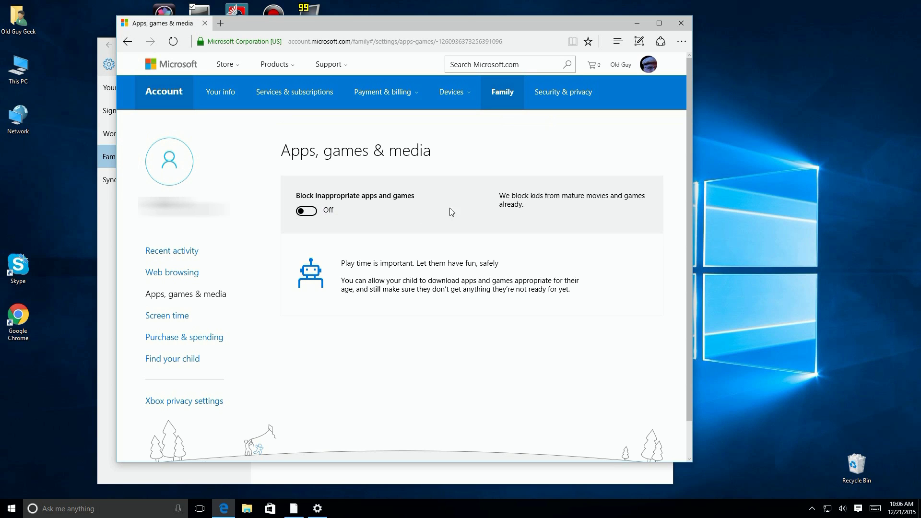
Turn on Block inappropriate apps and games and limit content to 8 year olds
left_click(308, 211)
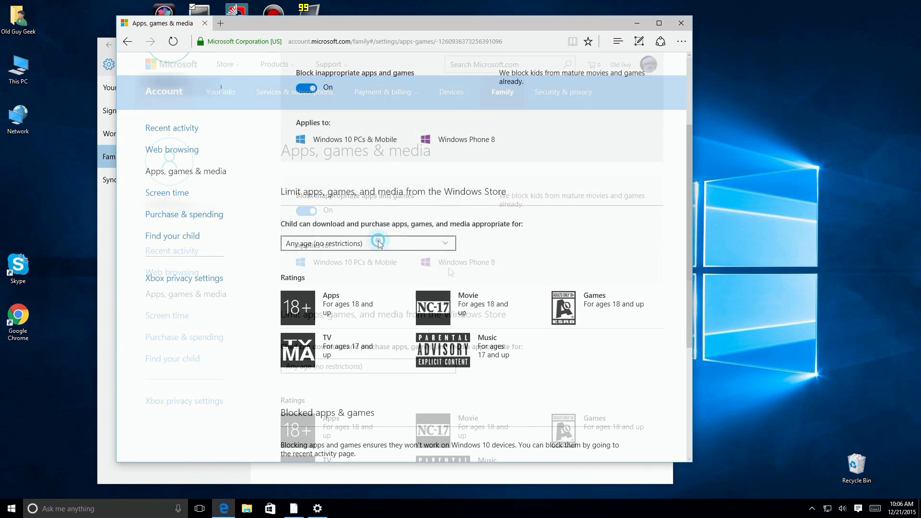
left_click(378, 243)
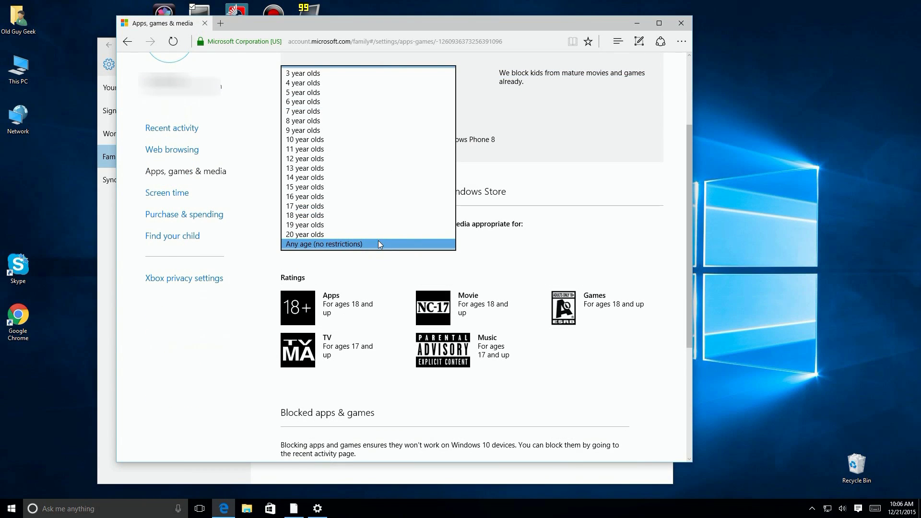
left_click(334, 120)
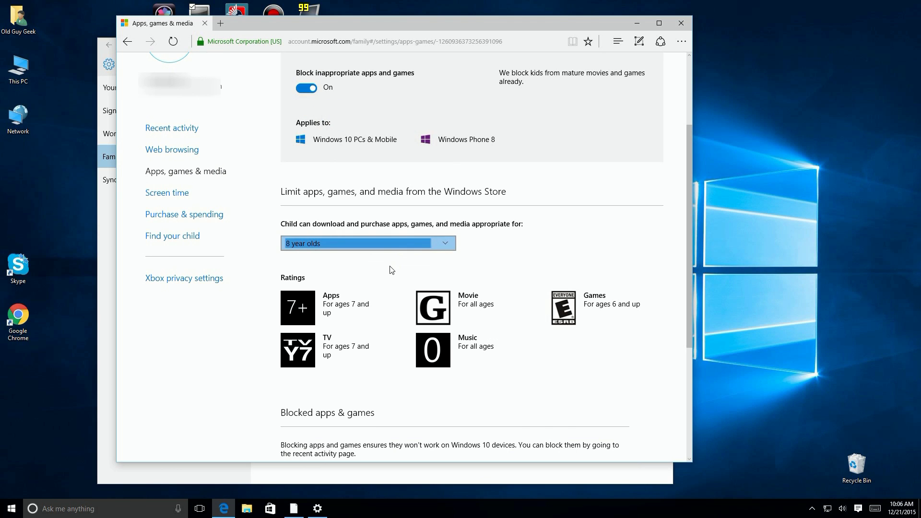
scroll(374, 294, "down", 3)
left_click(371, 282)
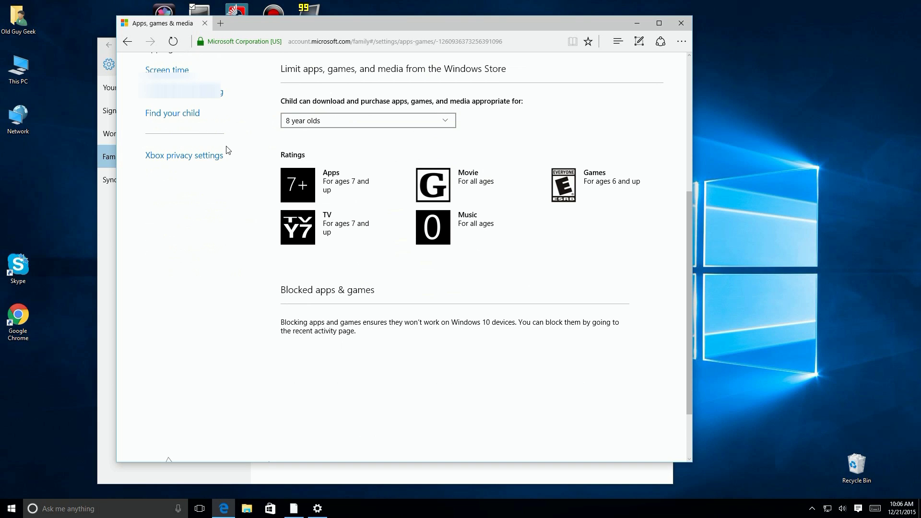
scroll(206, 165, "up", 3)
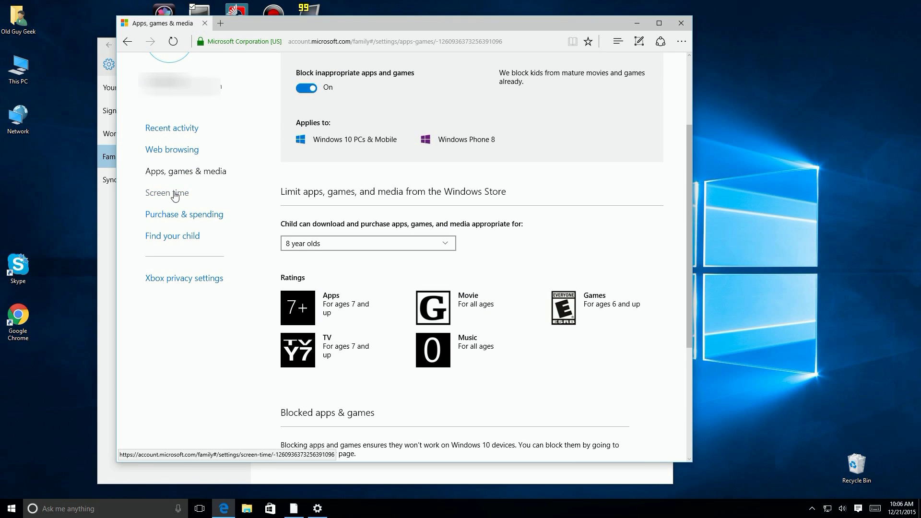
In Screen time, set Sunday to end by 8:00 PM with a 4 hrs daily limit
left_click(168, 194)
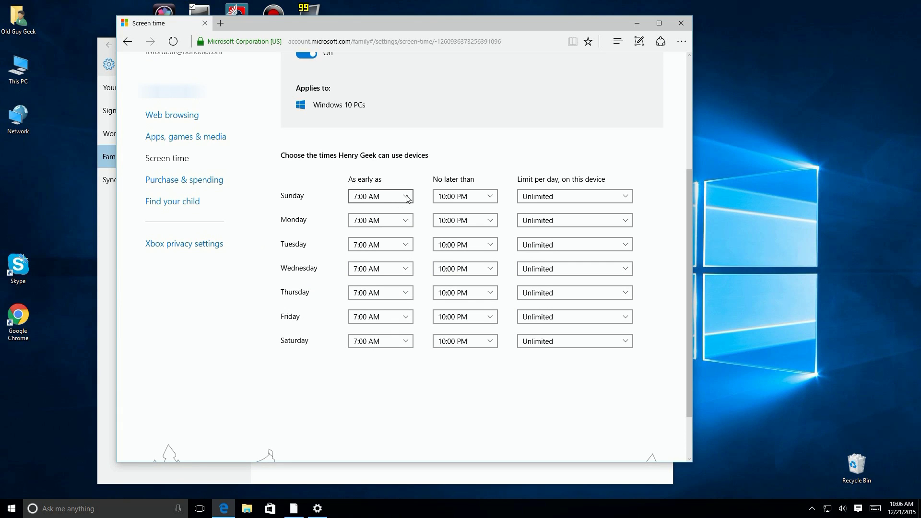
left_click(461, 198)
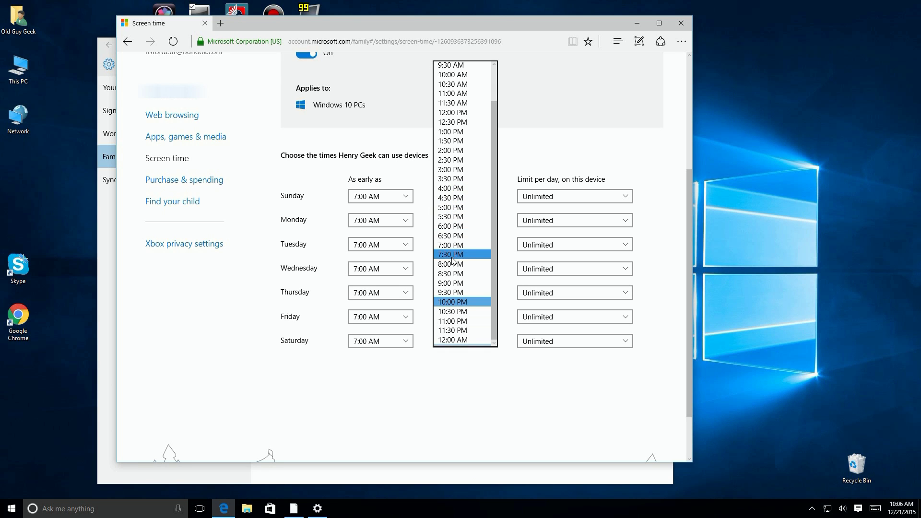
left_click(452, 264)
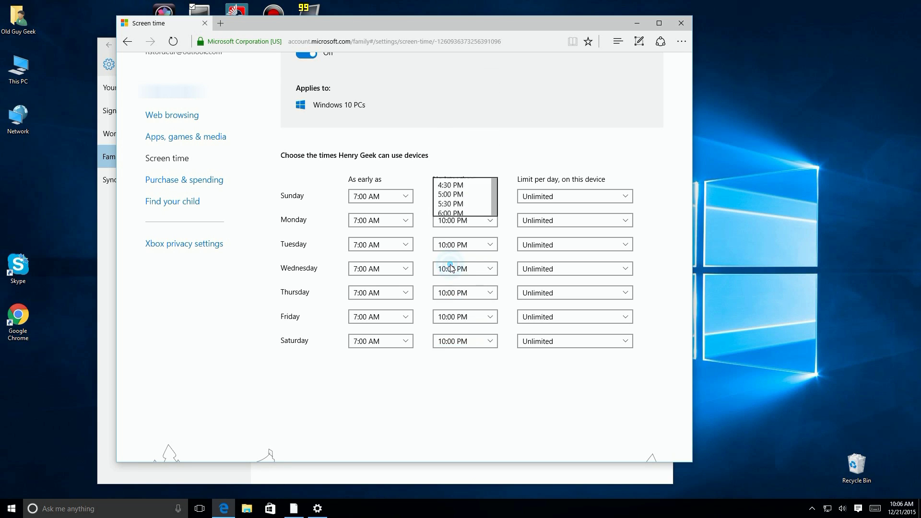
left_click(544, 199)
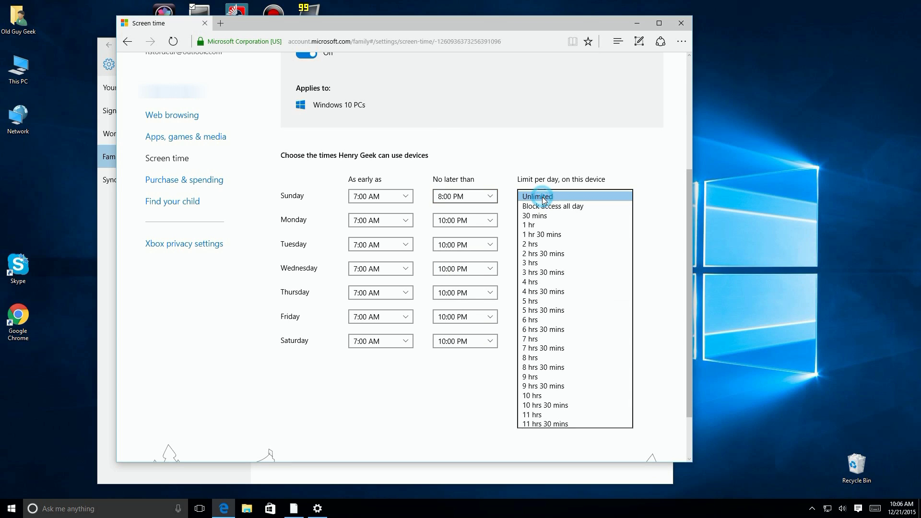
left_click(534, 282)
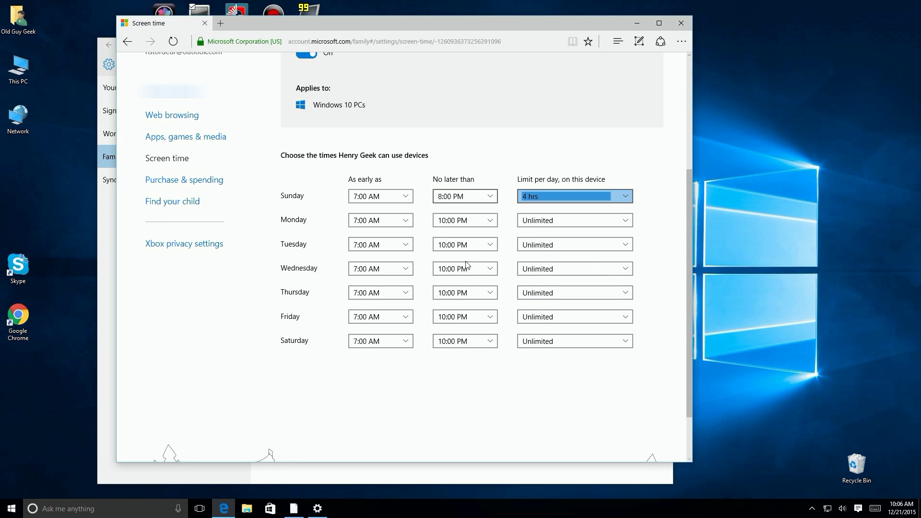
left_click(356, 224)
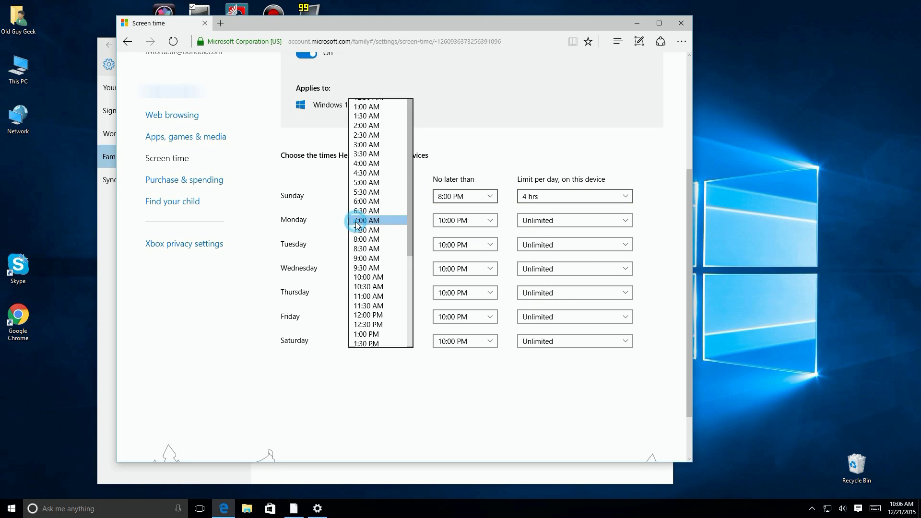
left_click(356, 221)
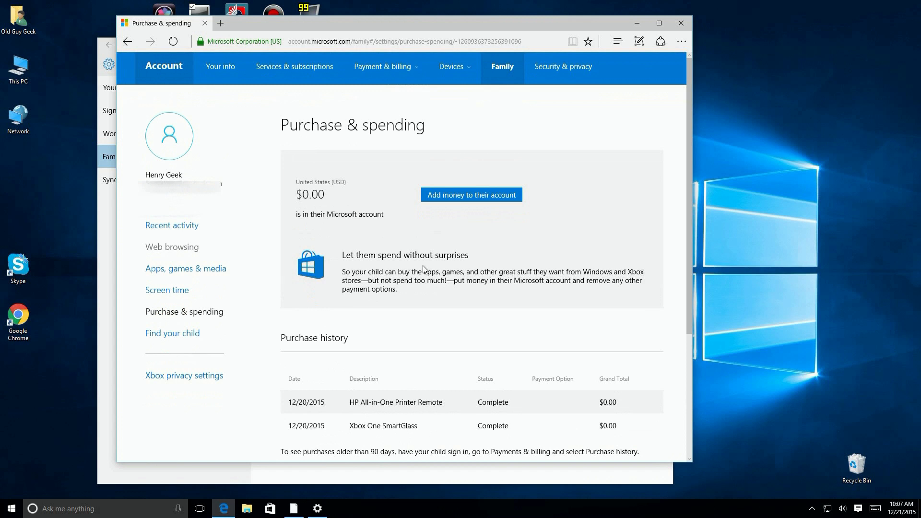
After reviewing purchase history, add $10.00 to the child's account and continue
scroll(423, 270, "down", 3)
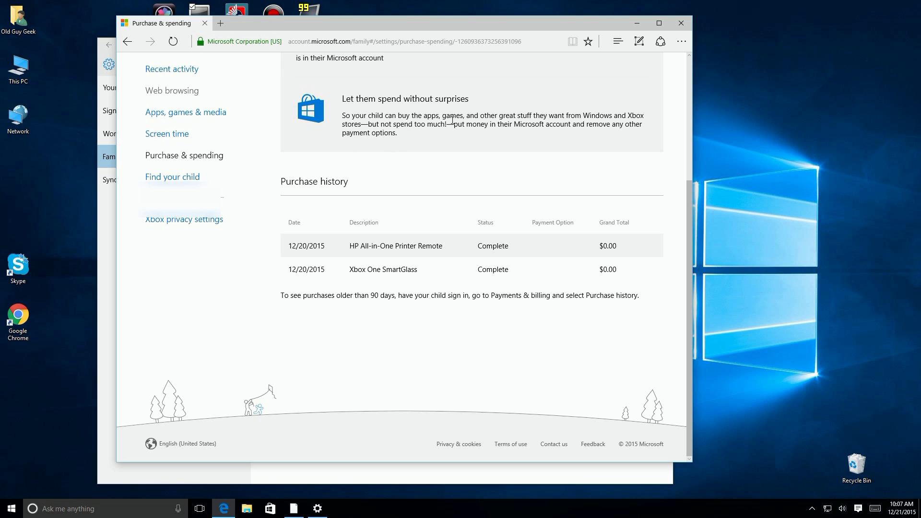
scroll(377, 129, "up", 1)
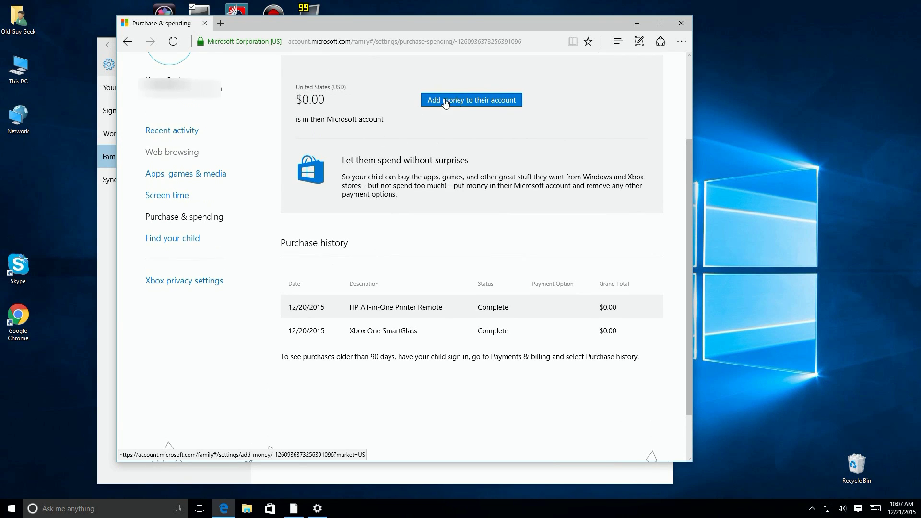
left_click(457, 102)
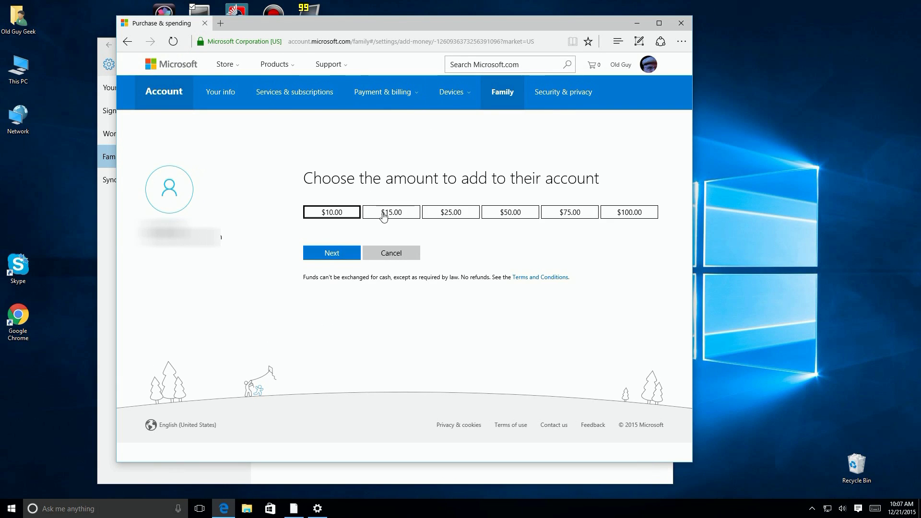
left_click(345, 215)
left_click(336, 251)
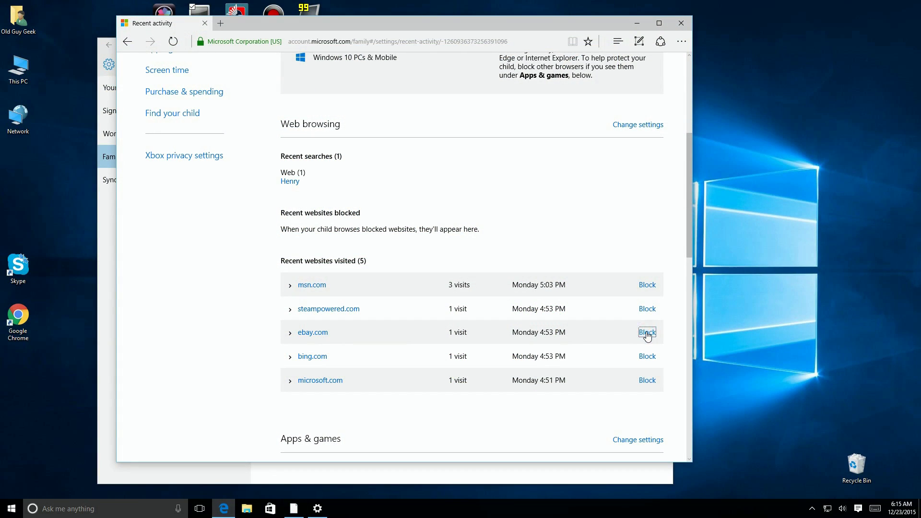
Block ebay.com in the child's recent website activity
left_click(647, 334)
Expand Apps & games recently used to show all 10 apps, Microsoft Edge through IR.EXE
scroll(339, 324, "down", 3)
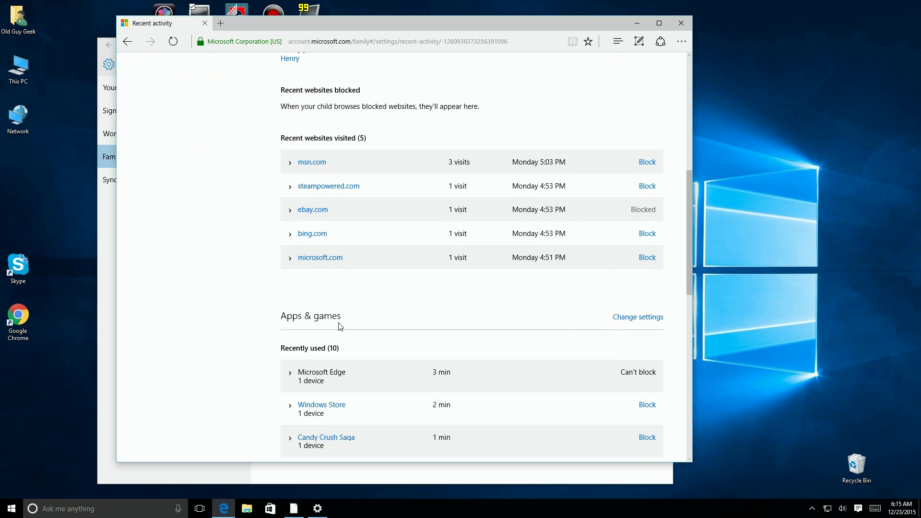
scroll(340, 323, "down", 1)
scroll(383, 323, "down", 1)
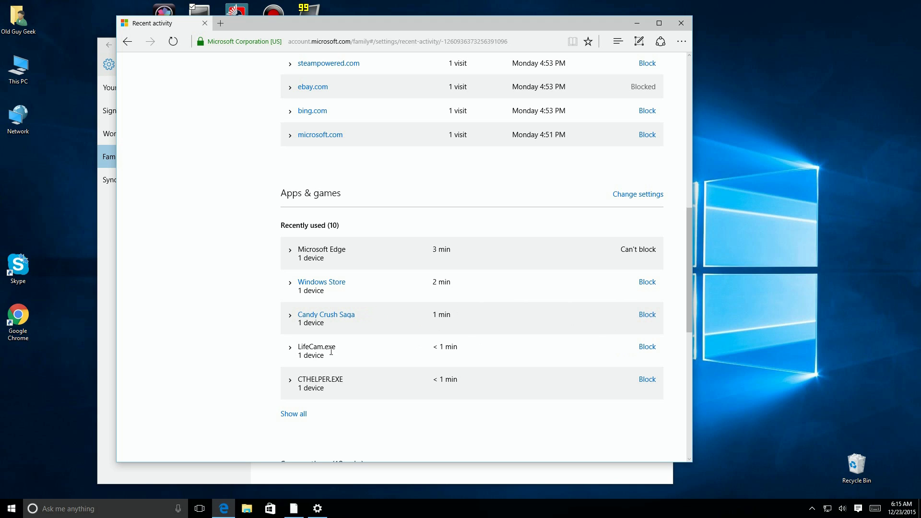
scroll(473, 376, "down", 2)
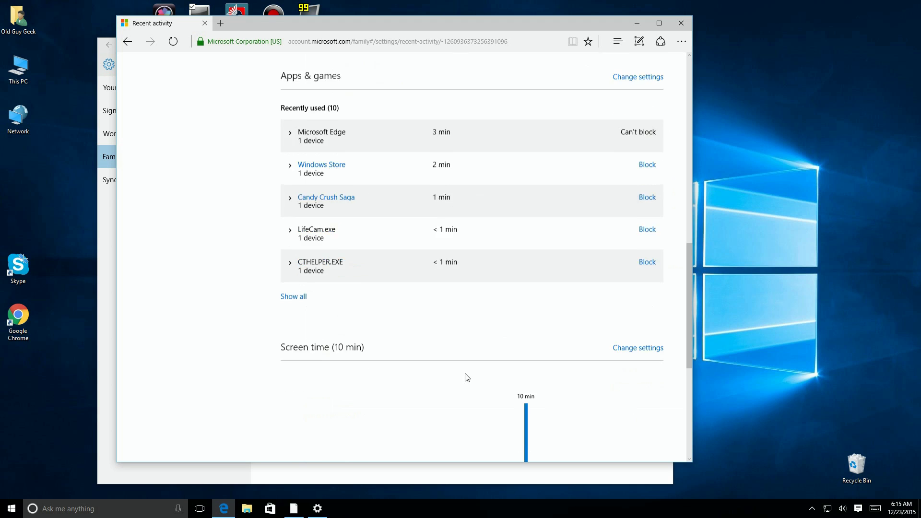
left_click(307, 292)
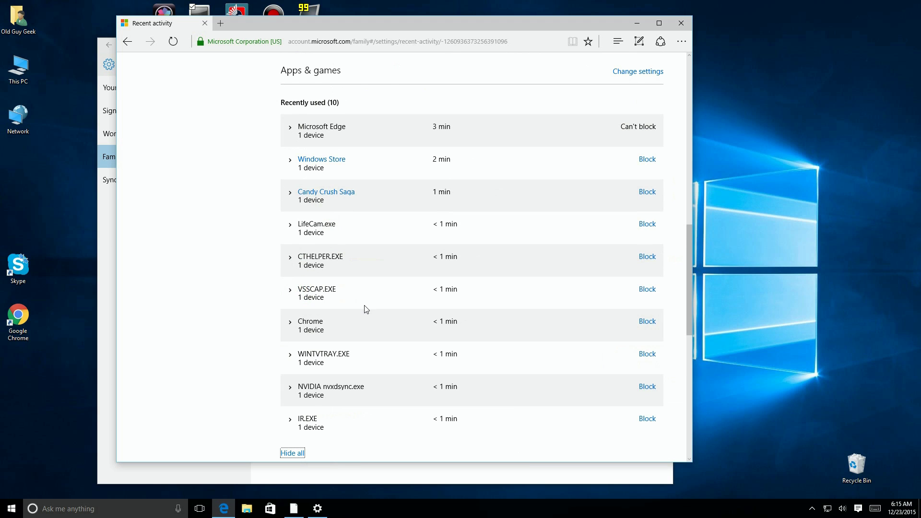
scroll(367, 309, "down", 1)
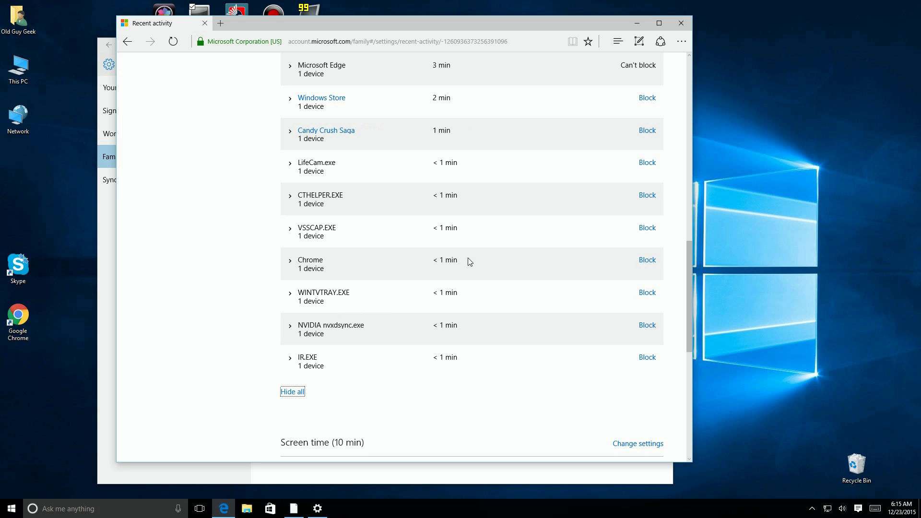
scroll(438, 293, "down", 3)
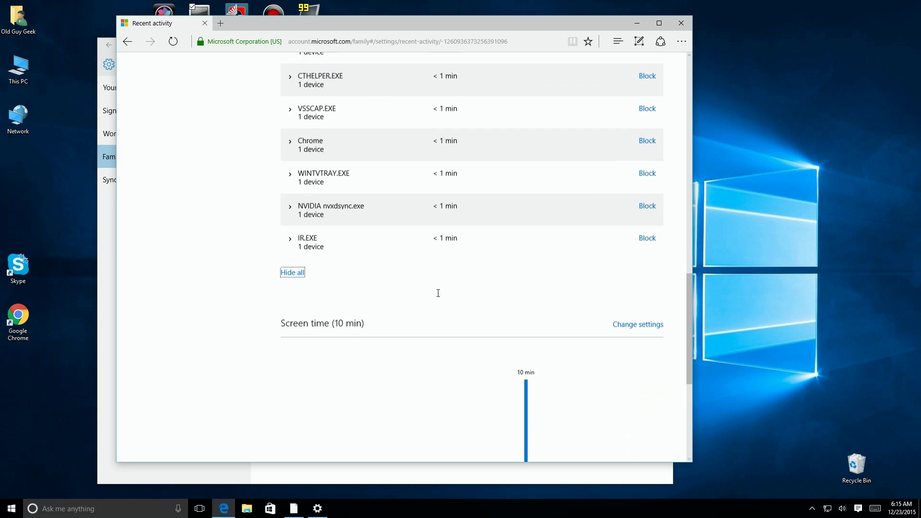
scroll(438, 297, "down", 1)
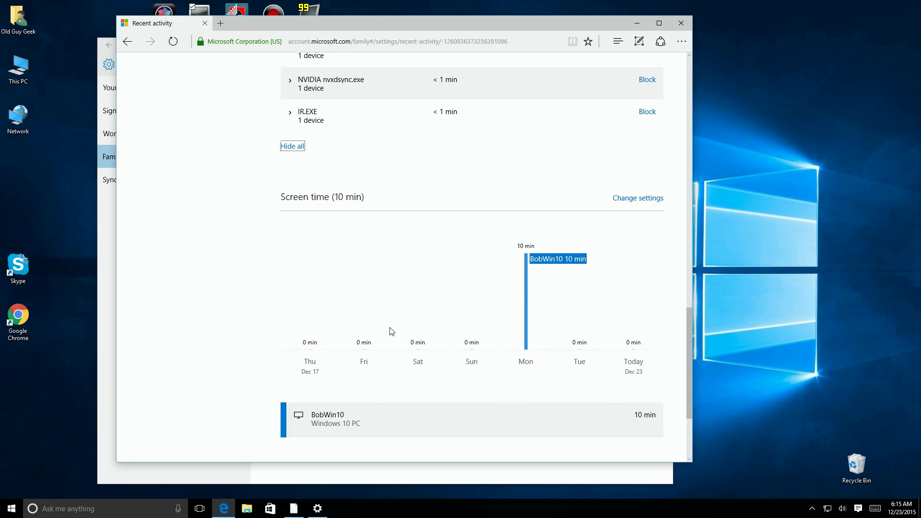
scroll(391, 331, "down", 1)
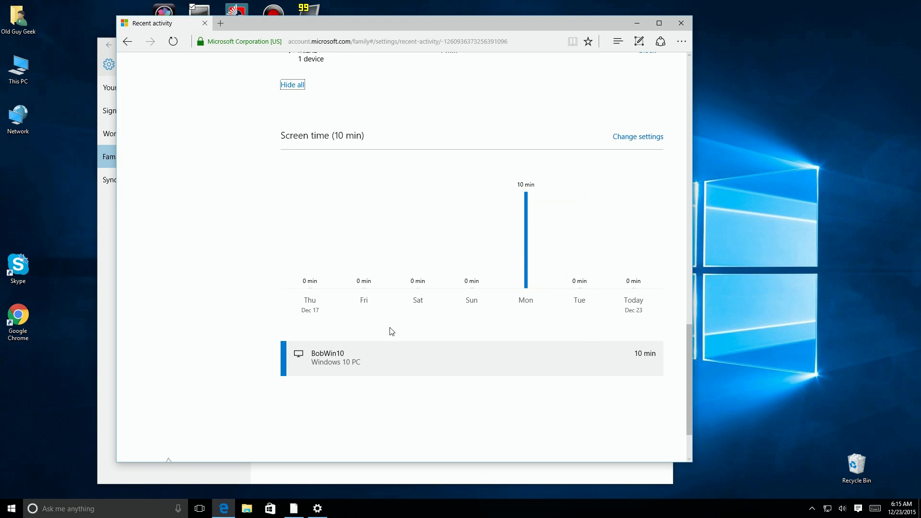